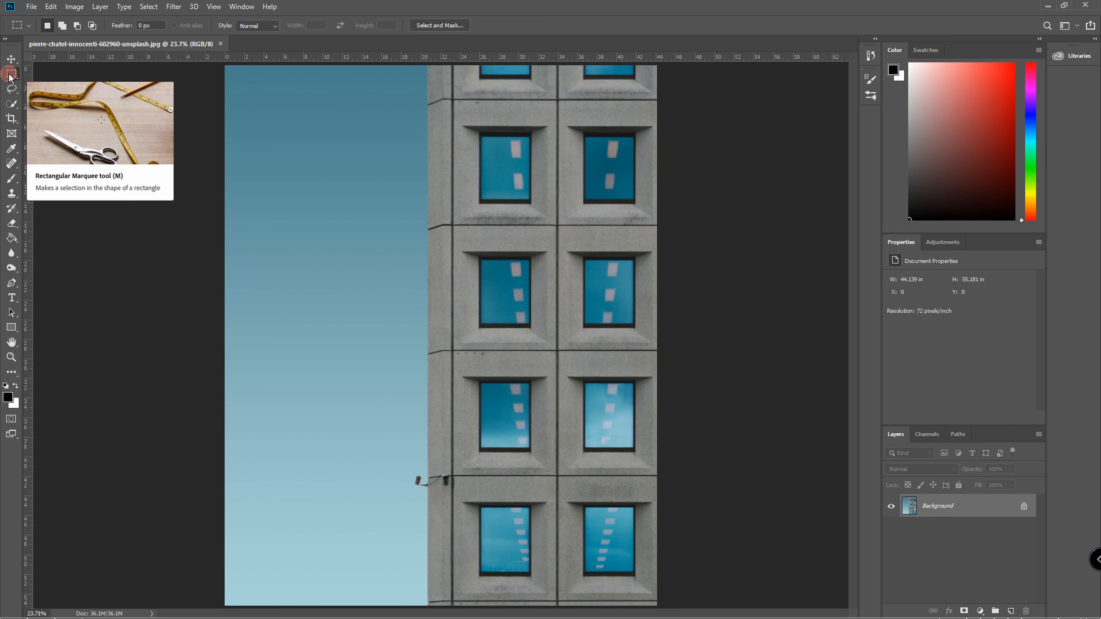
Select the full concrete panel around the building's second complete left-column window with the Rectangular Marquee tool, about 10.72 × 12.96 in.
click(9, 77)
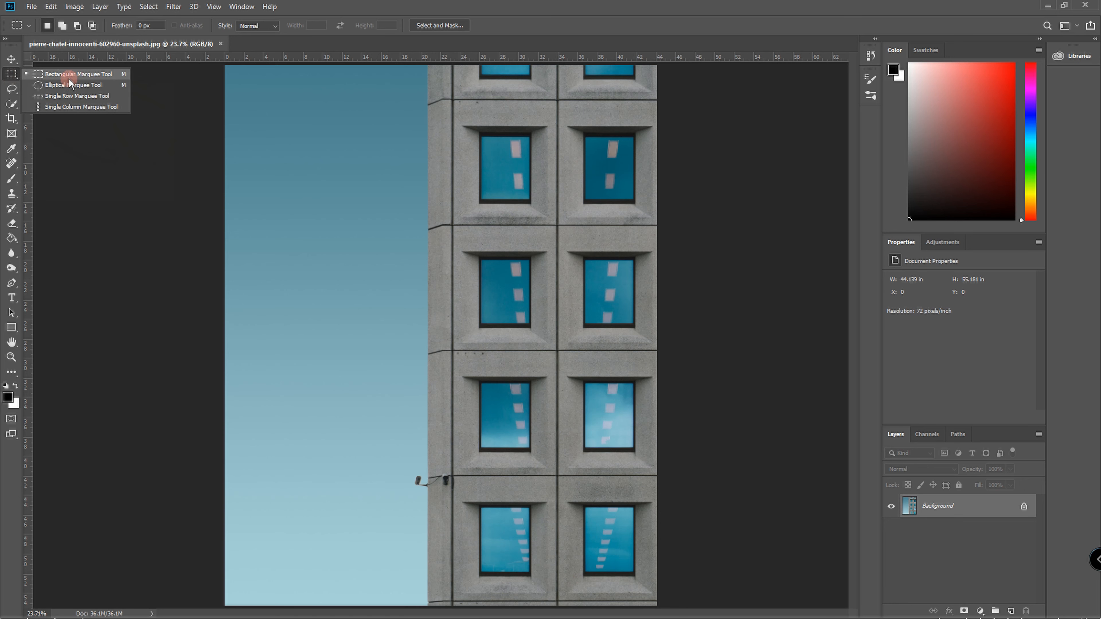
click(71, 85)
click(70, 74)
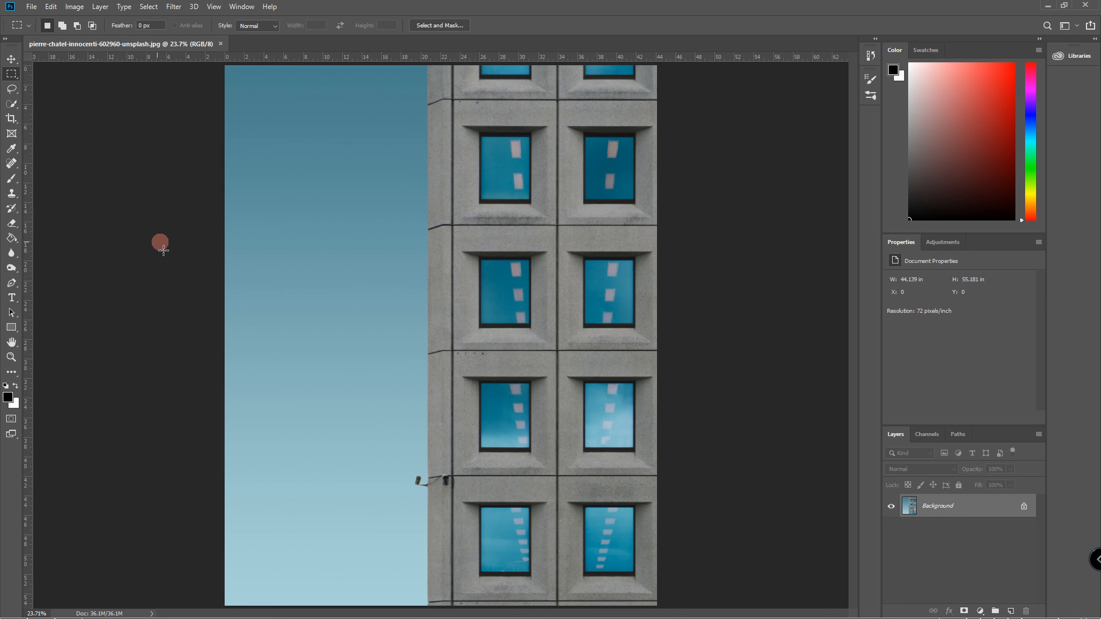
drag(453, 225, 542, 281)
drag(509, 149, 319, 261)
drag(324, 163, 410, 248)
drag(453, 224, 558, 351)
Copy the selected window panel and paste it onto a new layer.
click(56, 7)
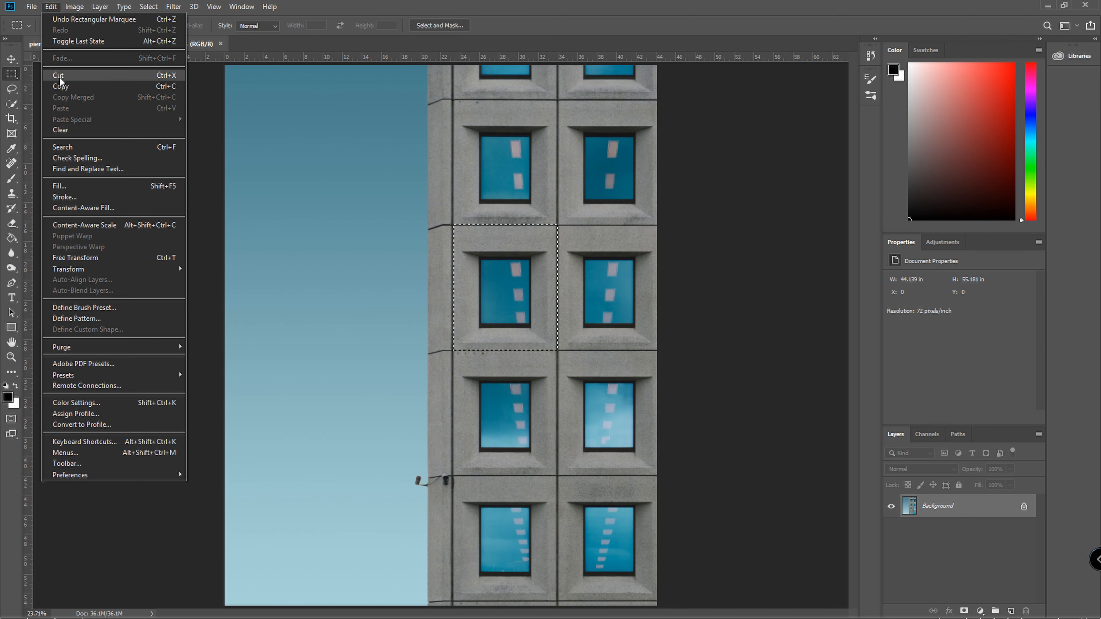
click(61, 87)
click(51, 7)
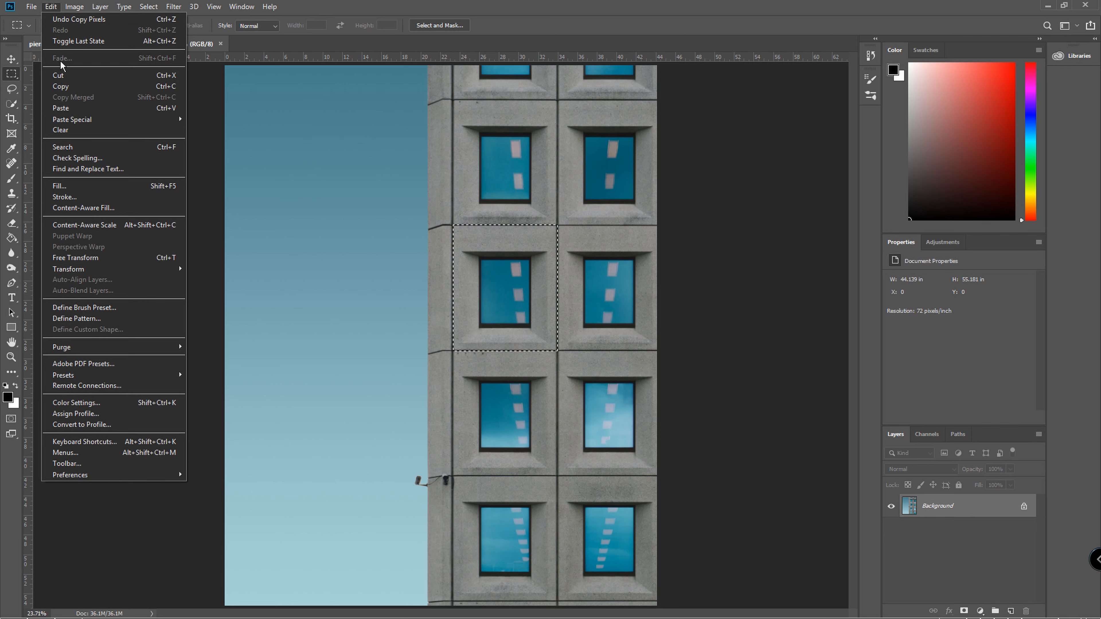
click(71, 108)
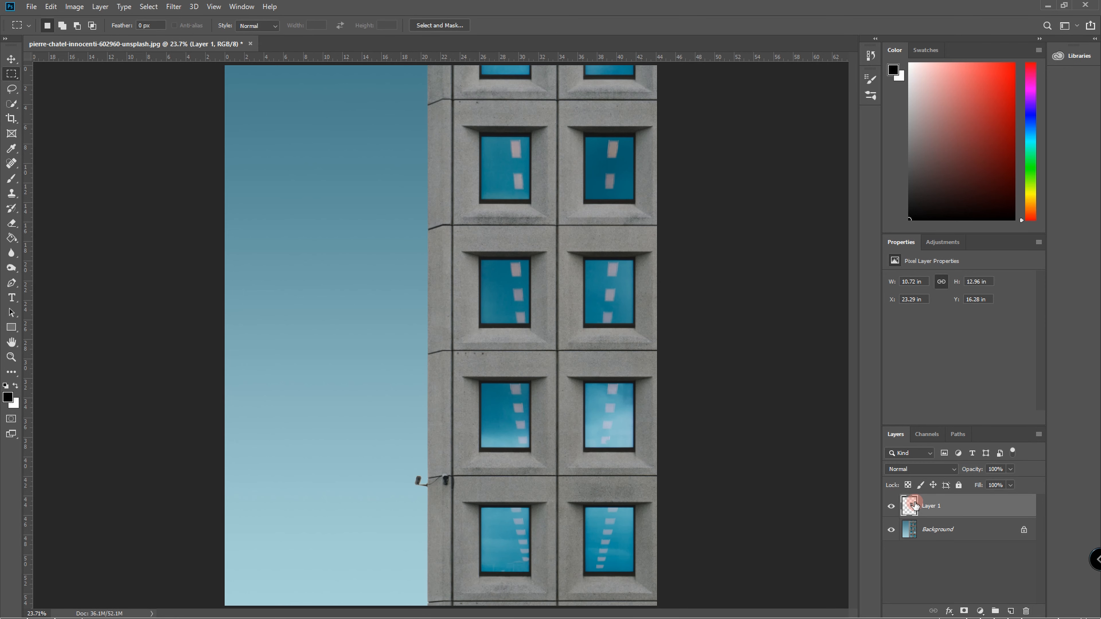
Hide the Background layer to inspect the pasted panel on its own, and show it again.
key(v)
click(892, 530)
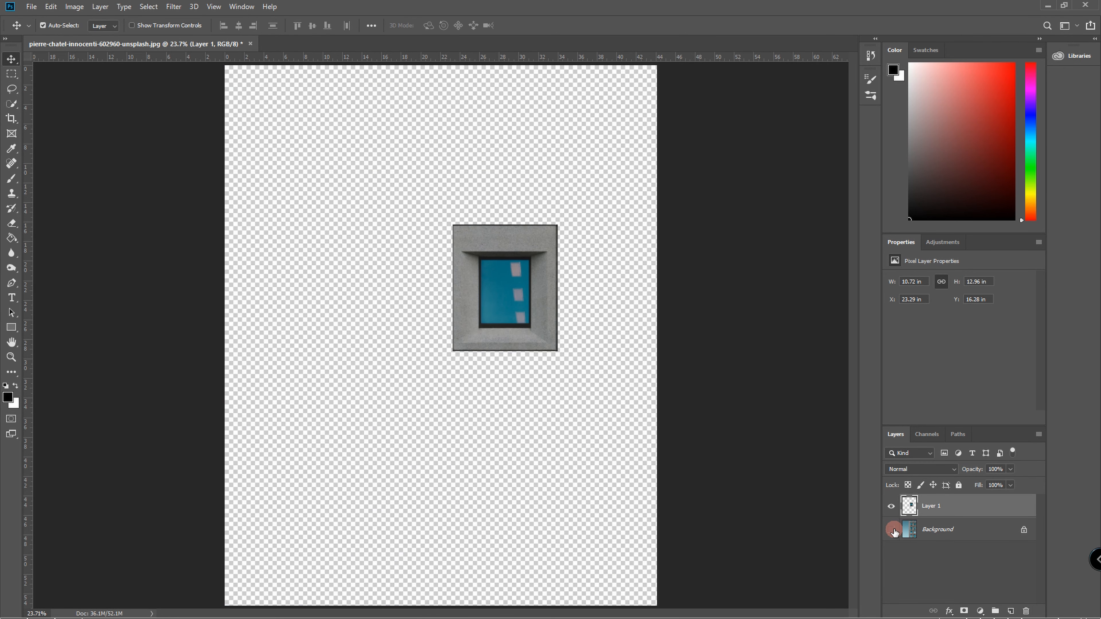
click(893, 530)
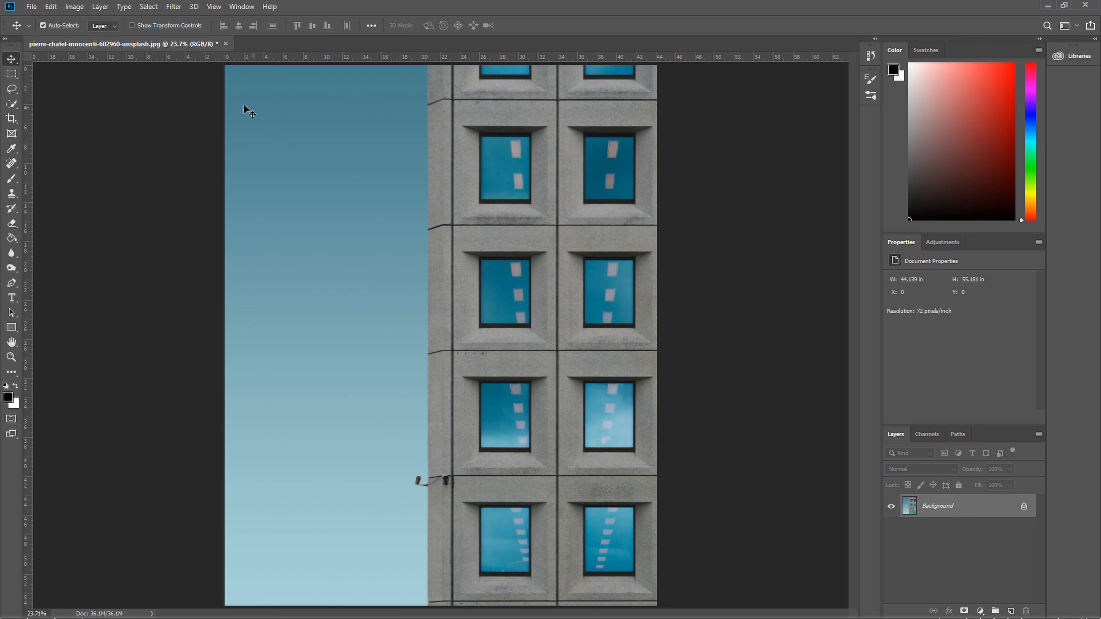
Reselect the second complete left-column window panel along its joint lines with a rectangular marquee of about 10.78 × 12.96 in.
key(m)
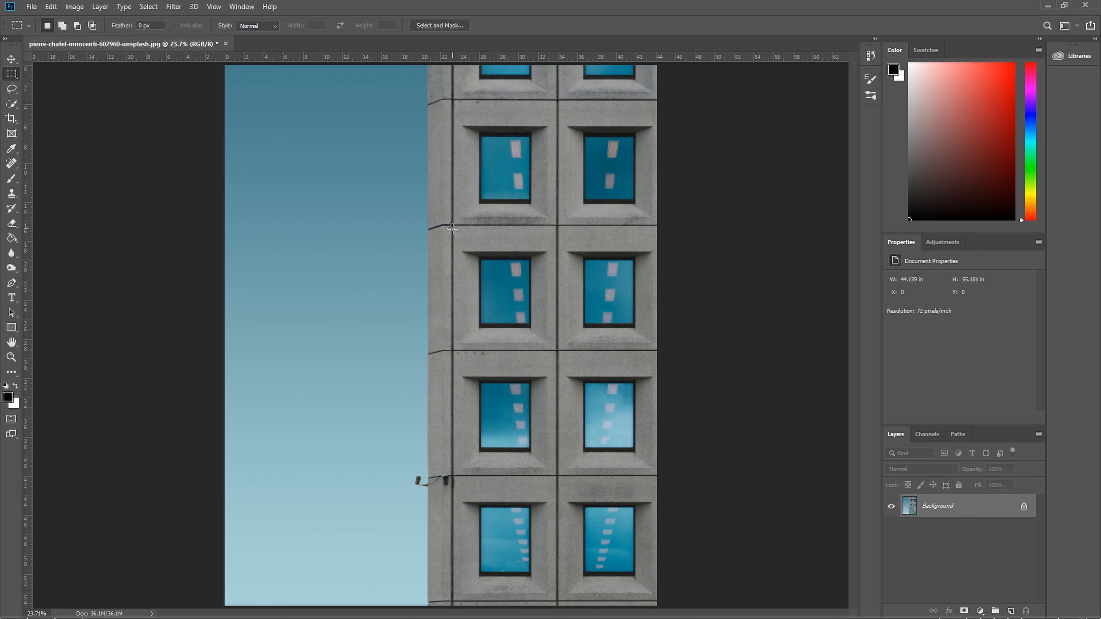
drag(452, 224, 485, 272)
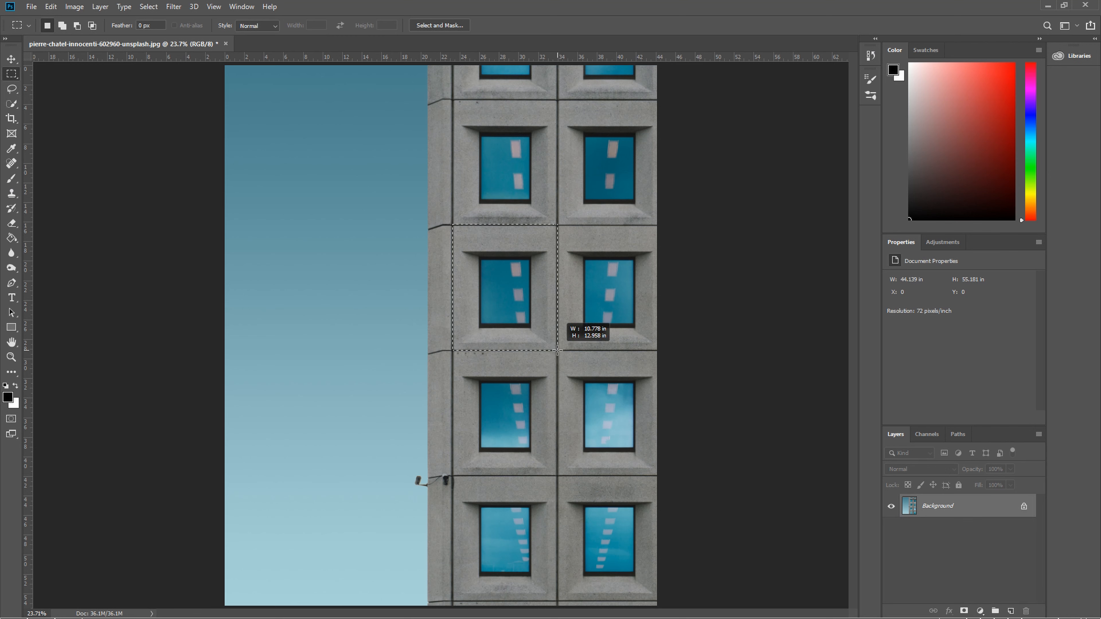
drag(558, 351, 557, 351)
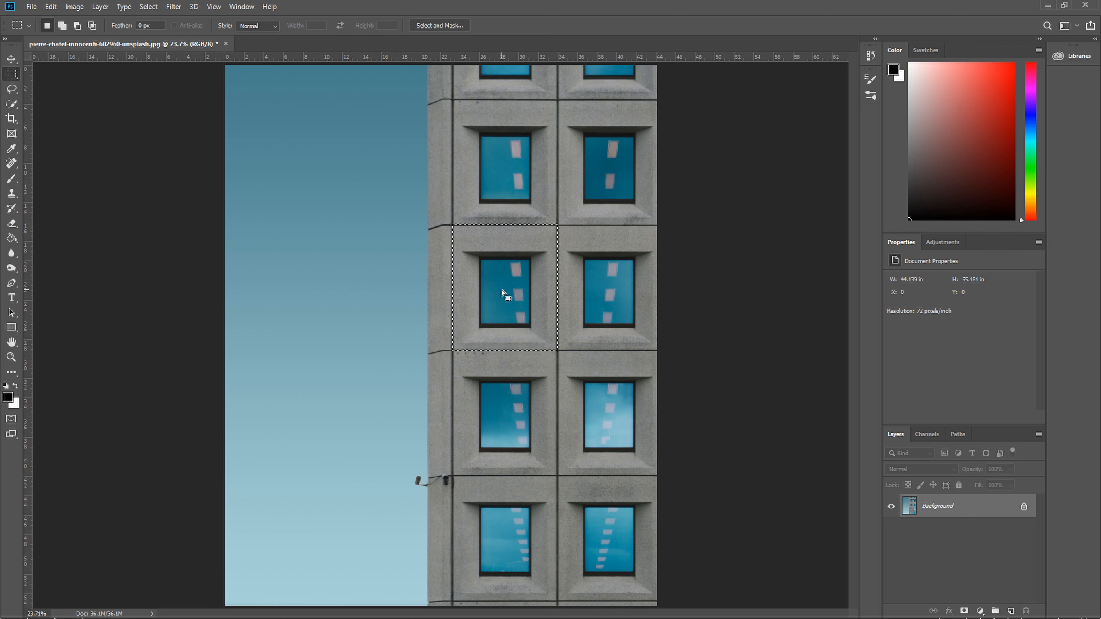
Subtract the blue window glass from the panel selection with a rectangle, keeping only the surrounding concrete and dark frame selected.
key(alt)
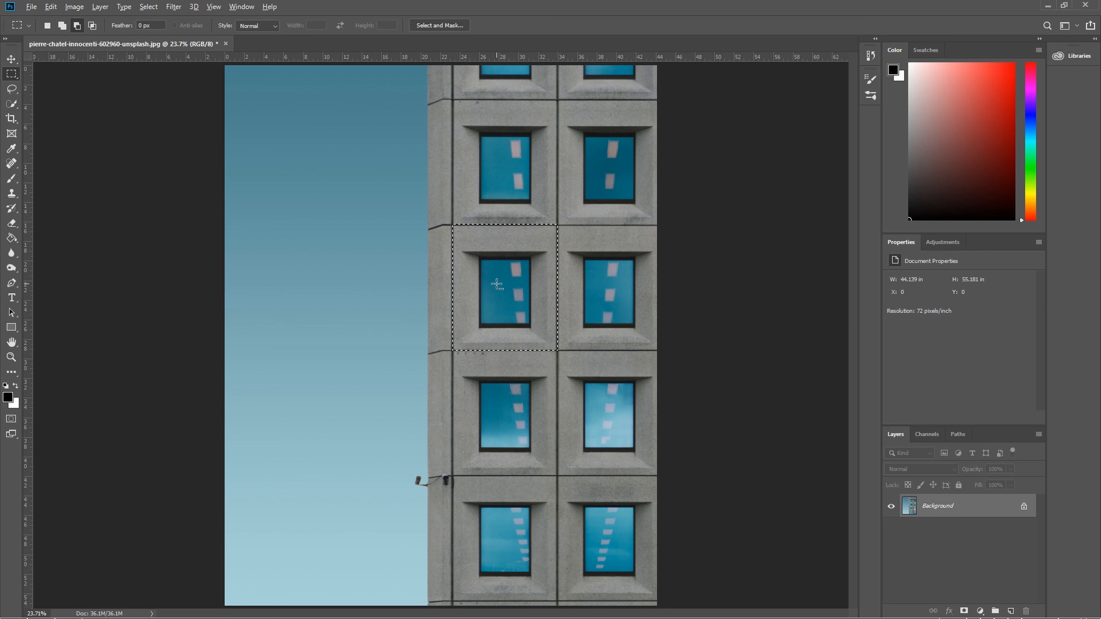
key(shift)
scroll(503, 295, up, 5)
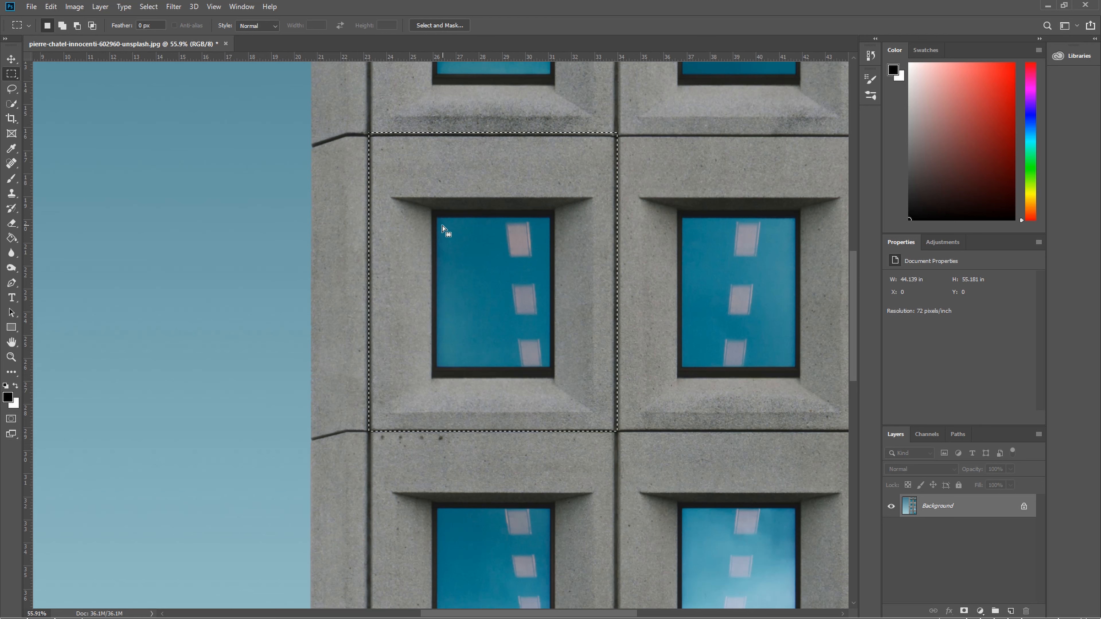
key(alt)
key(alt)
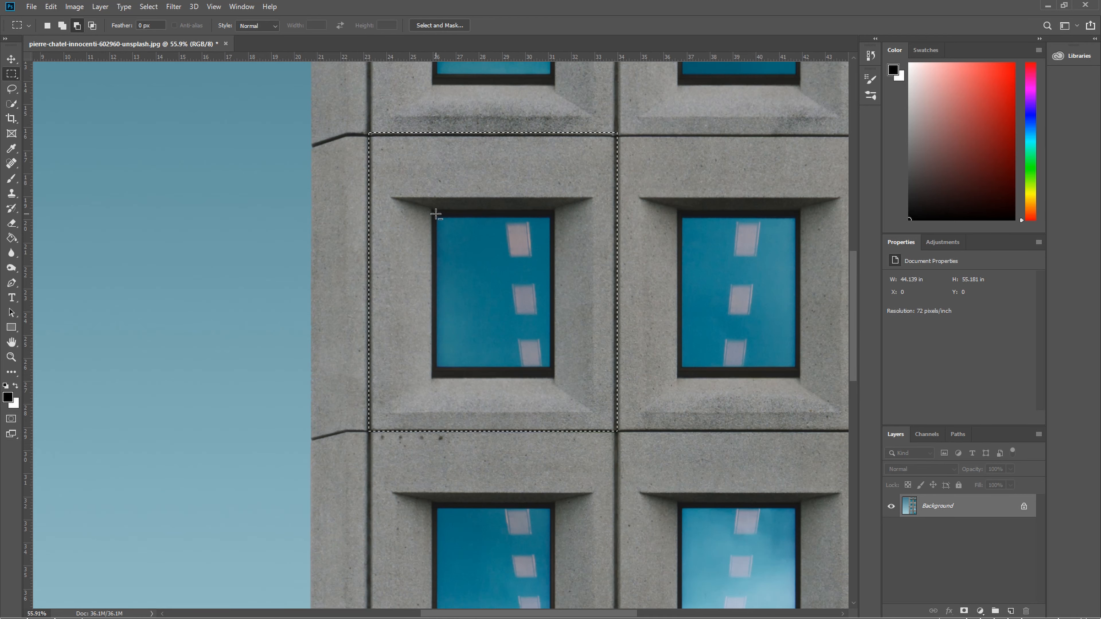
drag(438, 218, 552, 366)
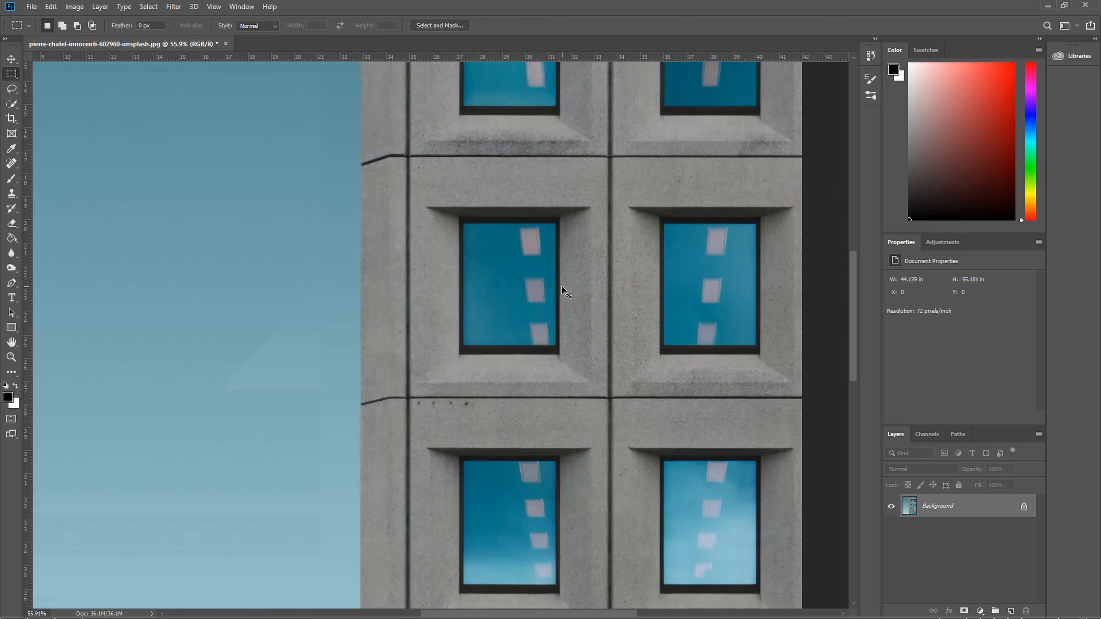
Copy the hollow window frame selection to a new layer and move it straight sideways onto the sky, to about X 5.61 in.
key(ctrl+0)
key(ctrl+j)
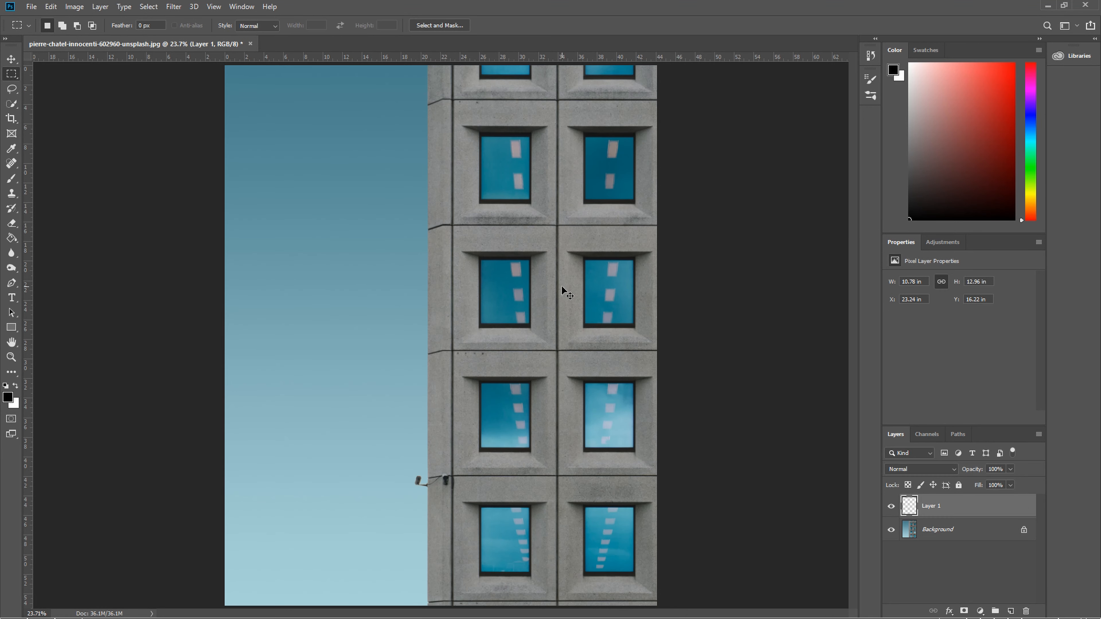
click(891, 530)
click(891, 530)
key(v)
drag(520, 347, 352, 346)
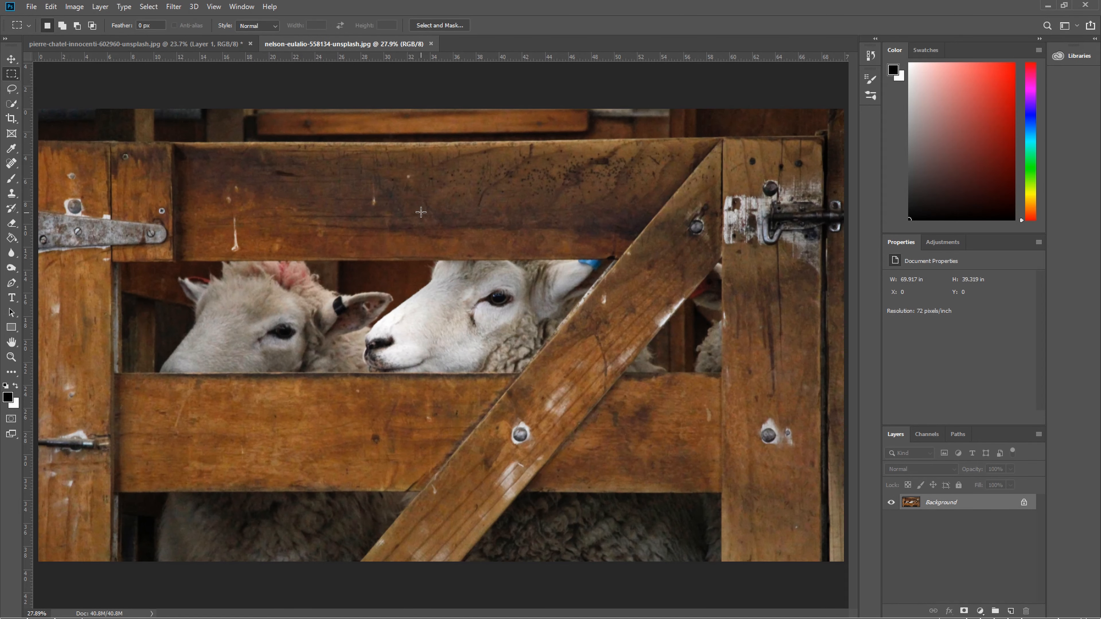
Select the wooden gate's upper and middle boards and both vertical side posts in the sheep photo by adding rectangular selections together.
drag(38, 141, 860, 258)
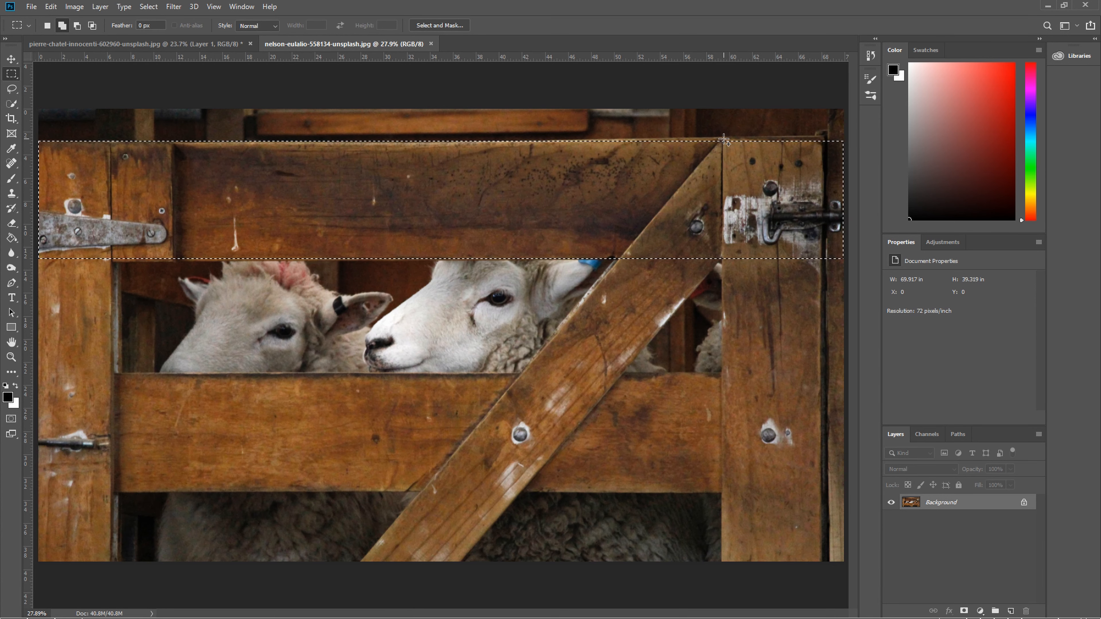
drag(724, 140, 848, 564)
drag(734, 372, 37, 491)
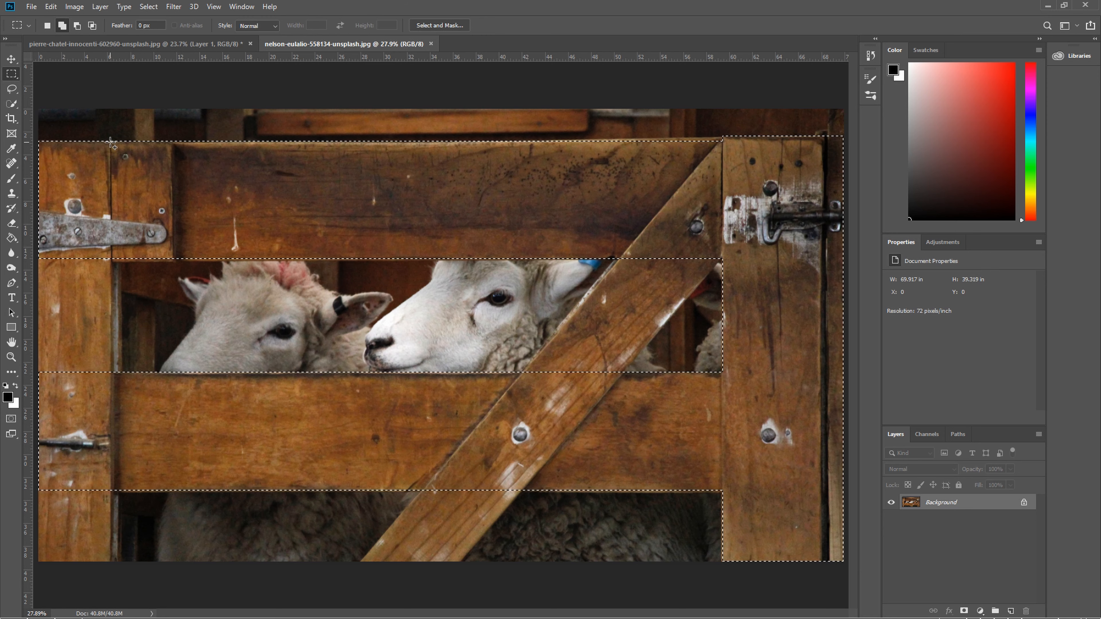
drag(110, 142, 37, 563)
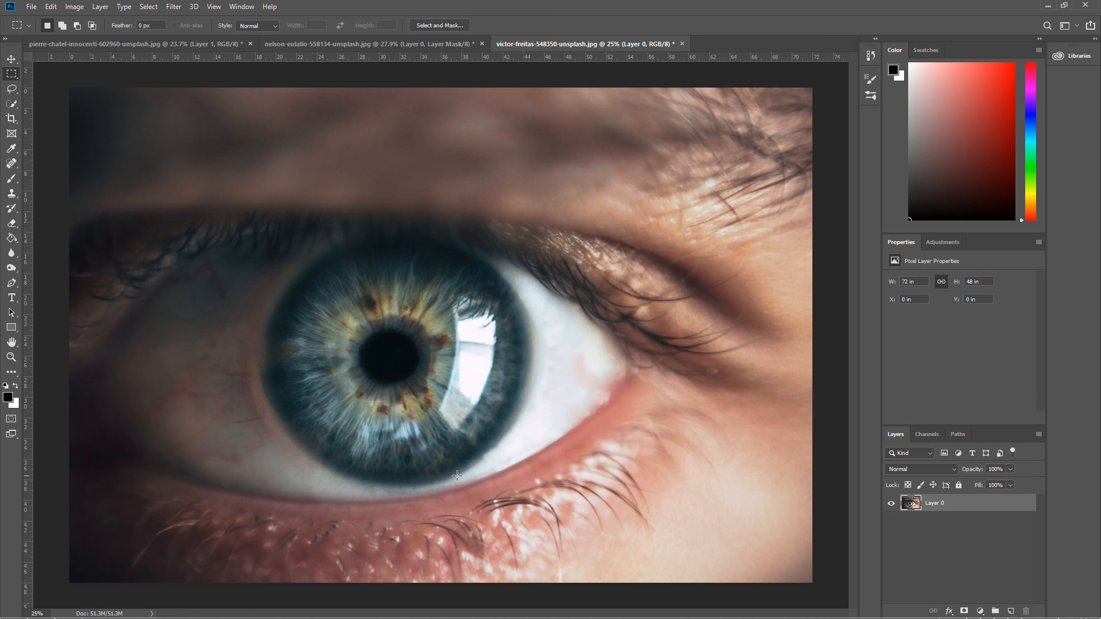
Switch to the Elliptical Marquee tool for the eye photo.
right_click(9, 81)
click(56, 84)
drag(284, 261, 512, 474)
drag(249, 238, 522, 475)
key(ctrl+d)
Select the iris with a circular marquee drawn outward from the pupil, repositioned to fit its edge, and add a layer mask from it.
drag(392, 356, 534, 477)
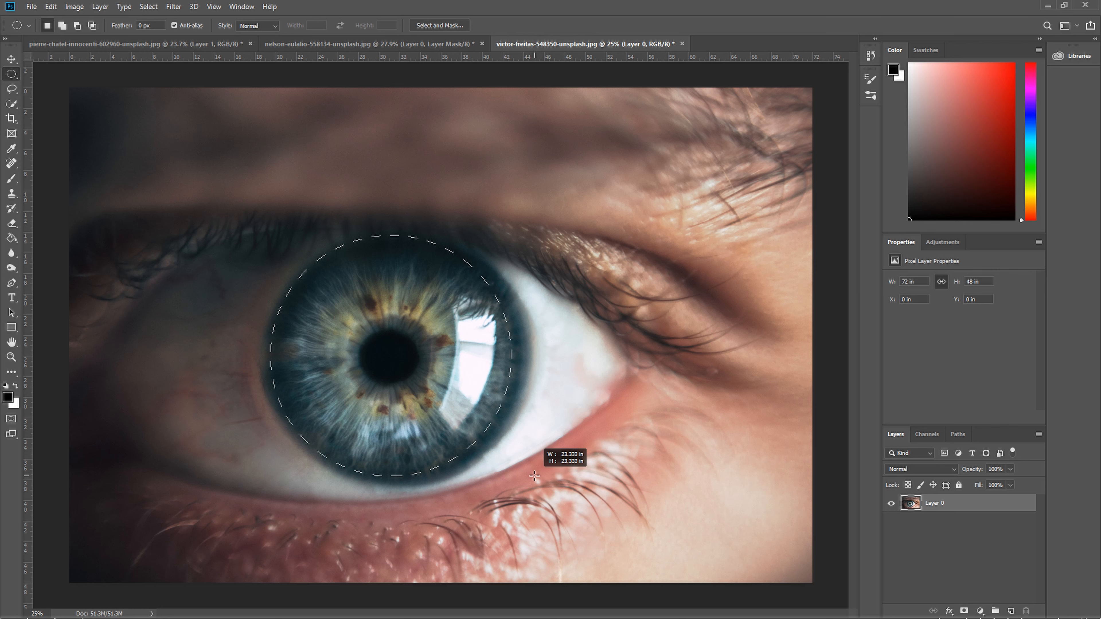
key(space)
drag(535, 476, 539, 481)
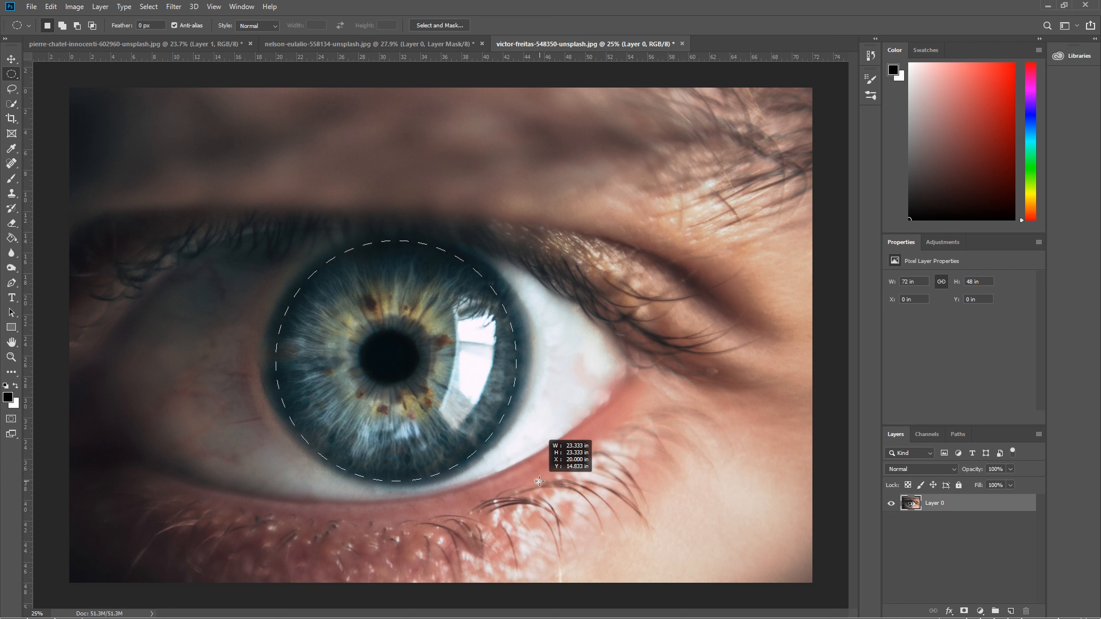
drag(540, 482, 557, 485)
key(alt+space)
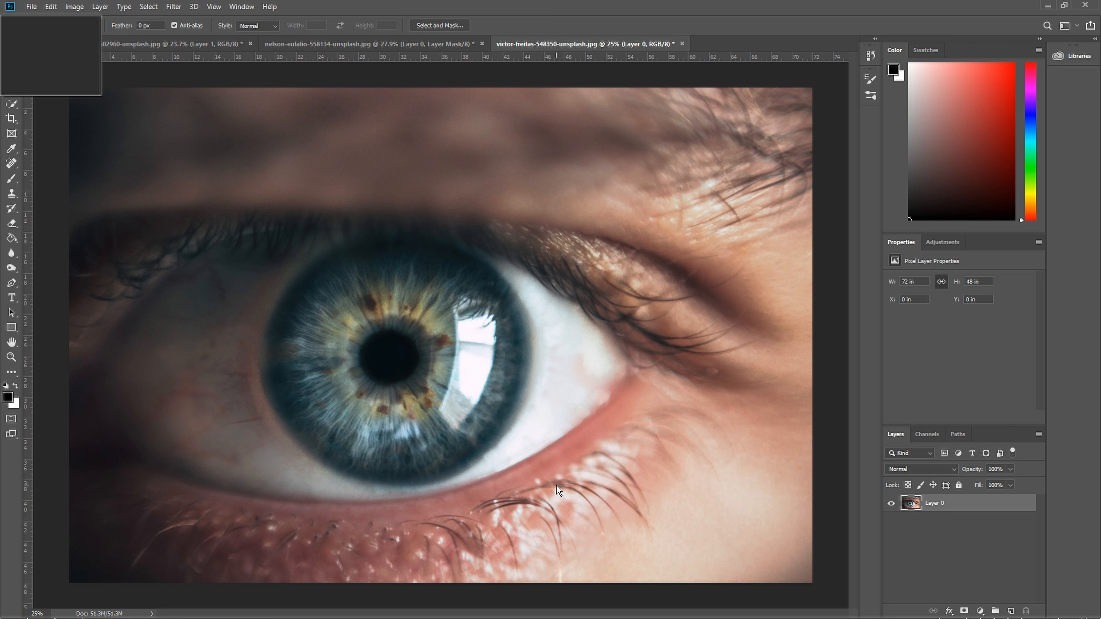
key(Escape)
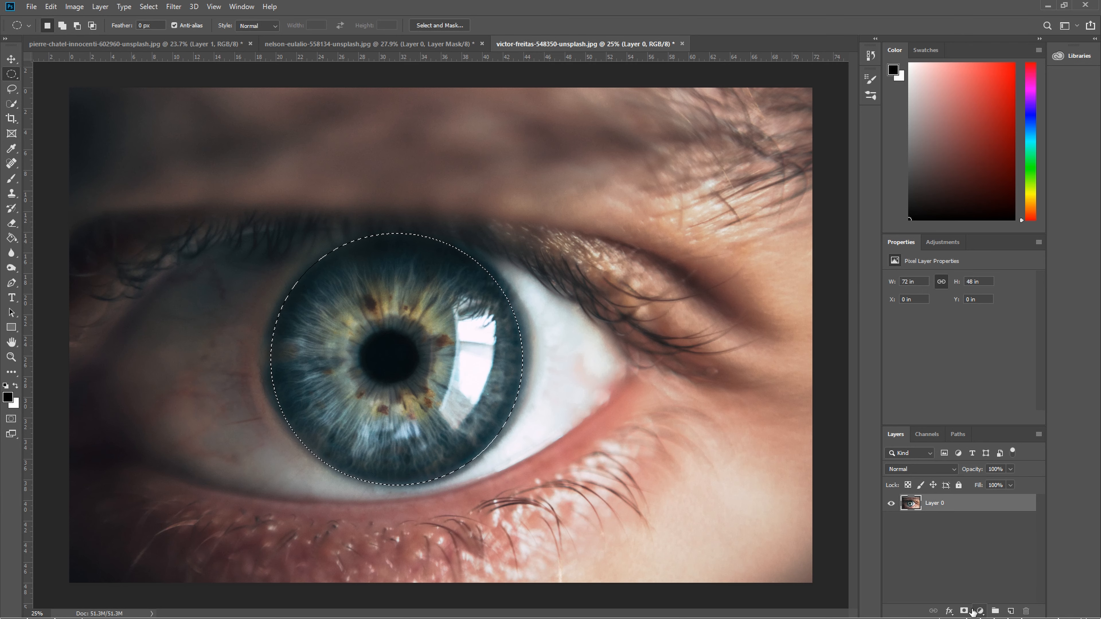
click(964, 611)
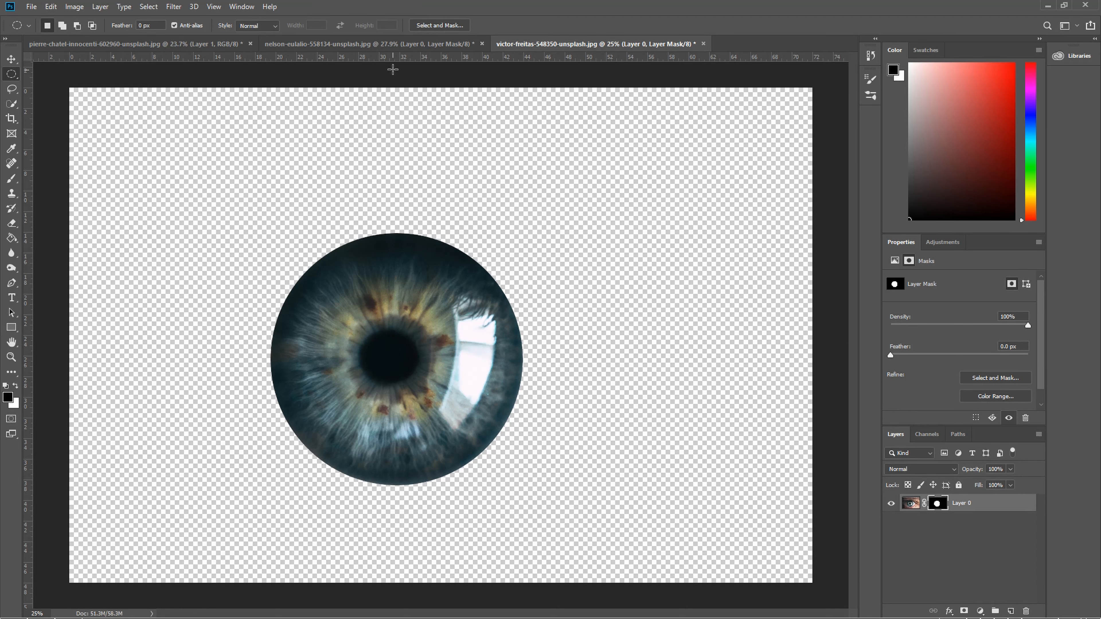
Return to the building photo with the copied window frame.
click(191, 44)
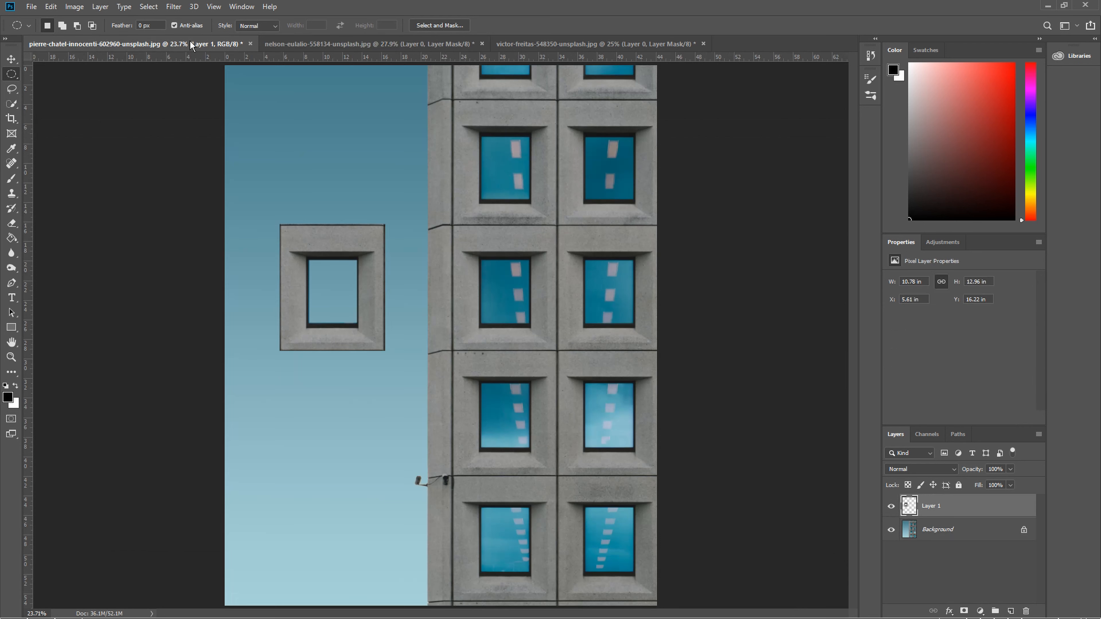